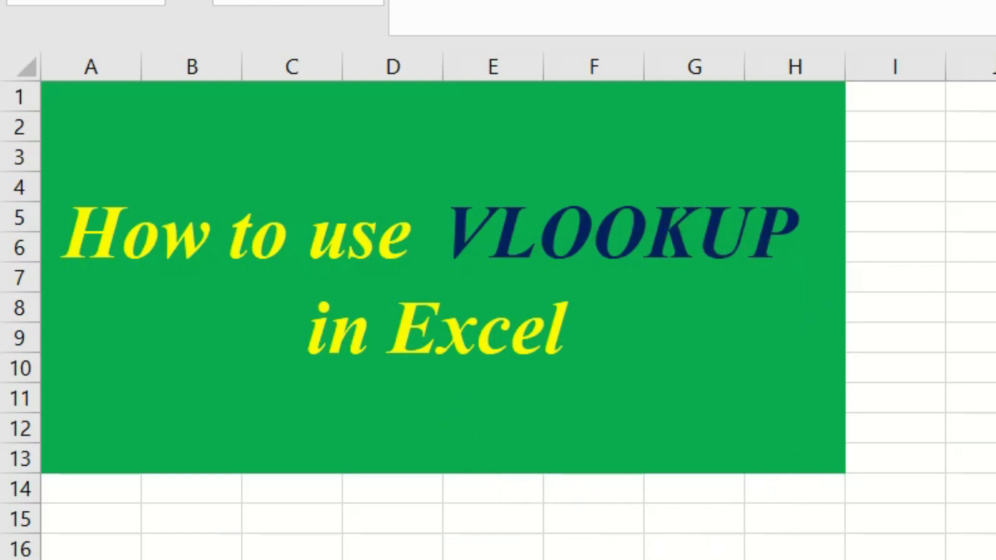
- On Sheet1, try the name dropdown in cell E21, choosing the student from row 6 and finally the student from row 7
click(694, 549)
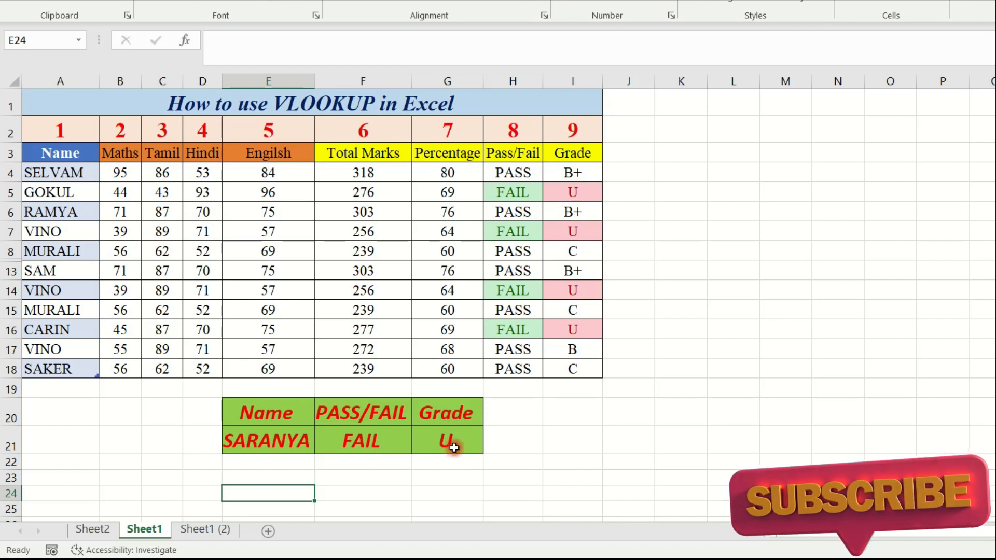
click(293, 439)
click(321, 447)
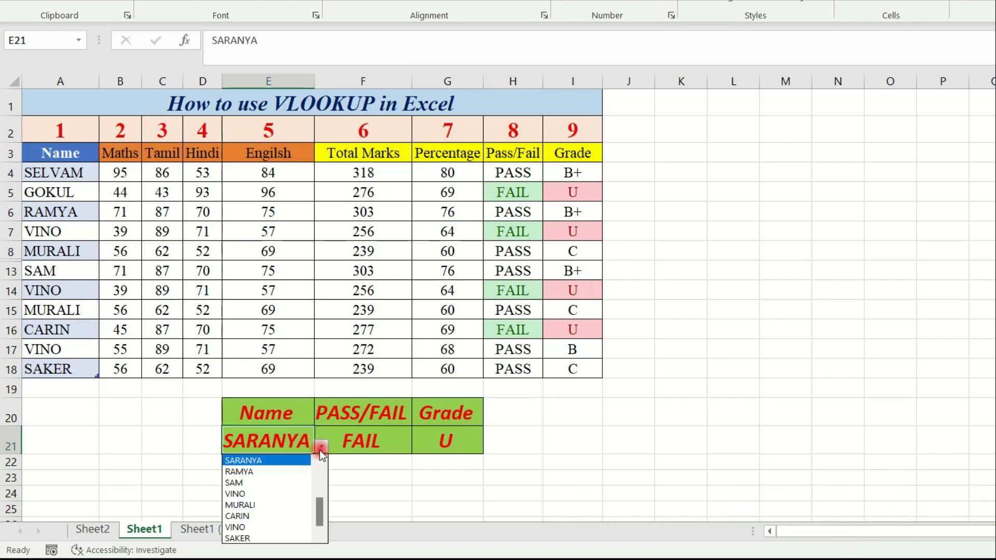
click(264, 472)
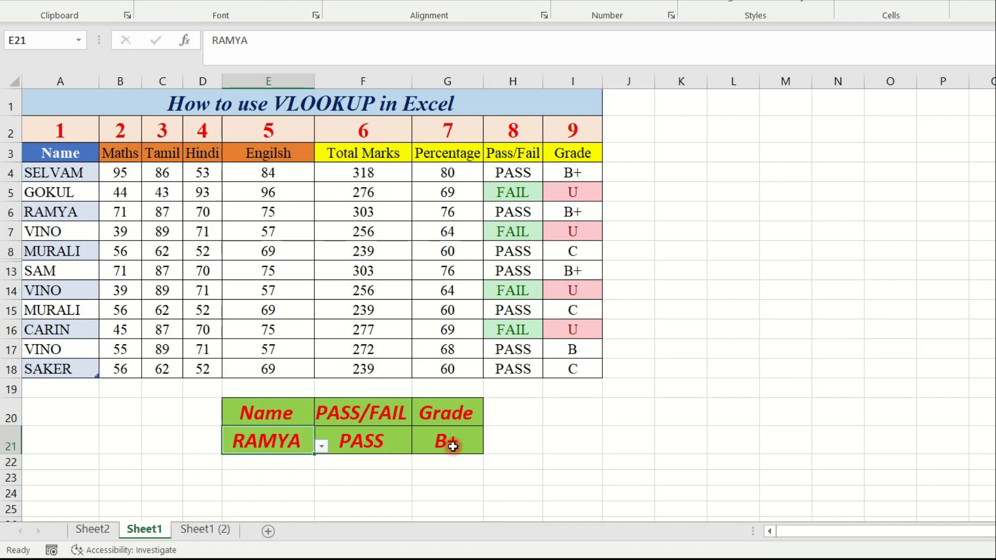
click(321, 446)
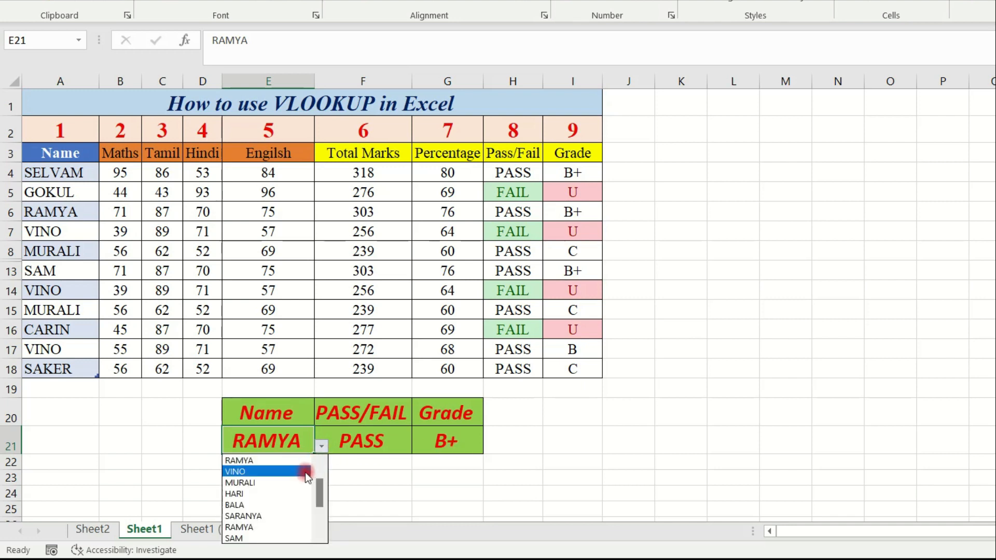
click(244, 468)
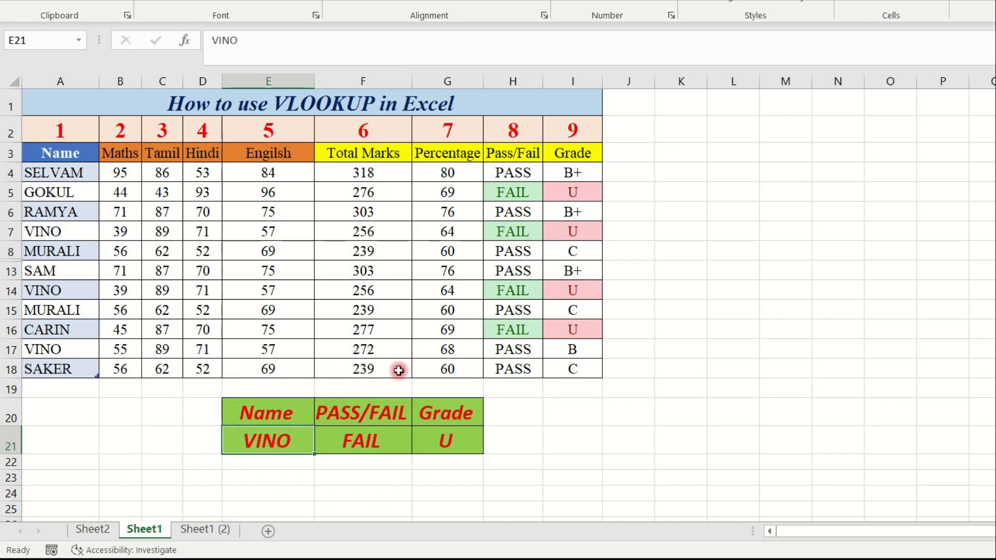
- On Sheet1 (2), open data validation for the empty name cell E21 and set it to allow a List
click(202, 529)
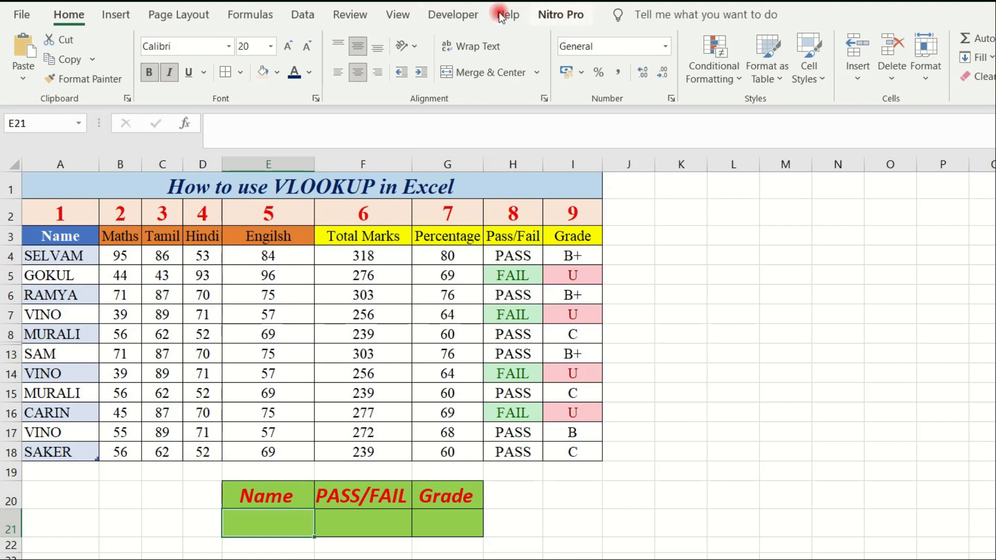
click(313, 16)
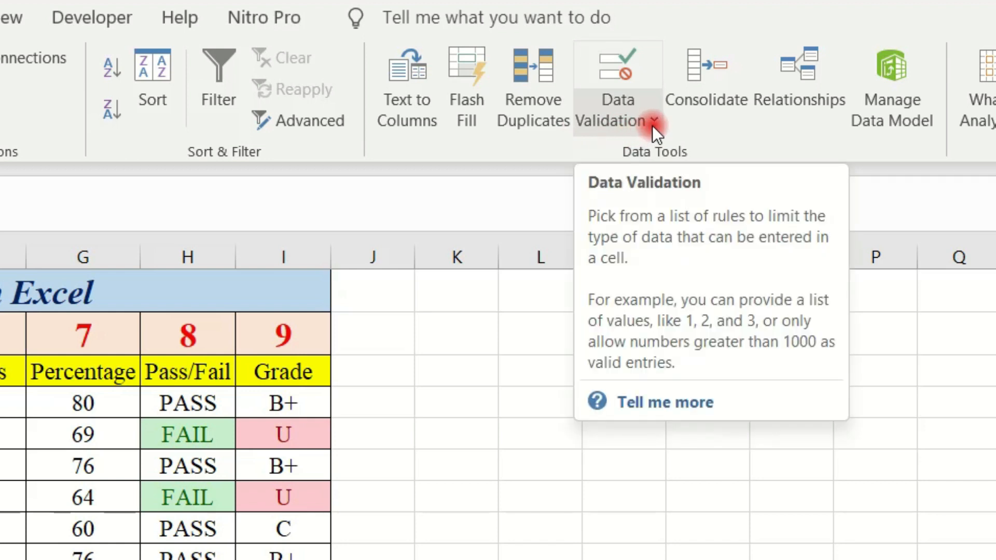
click(652, 125)
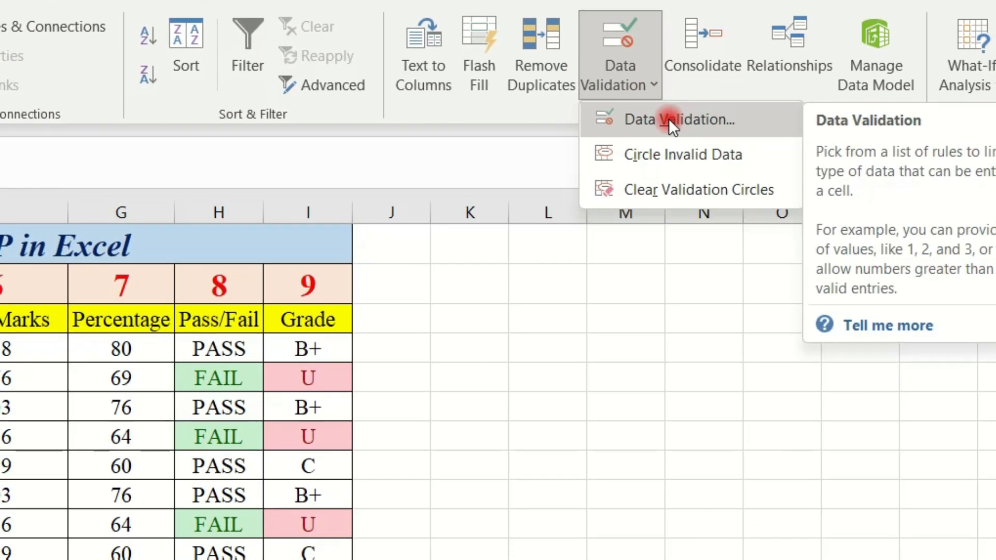
click(671, 157)
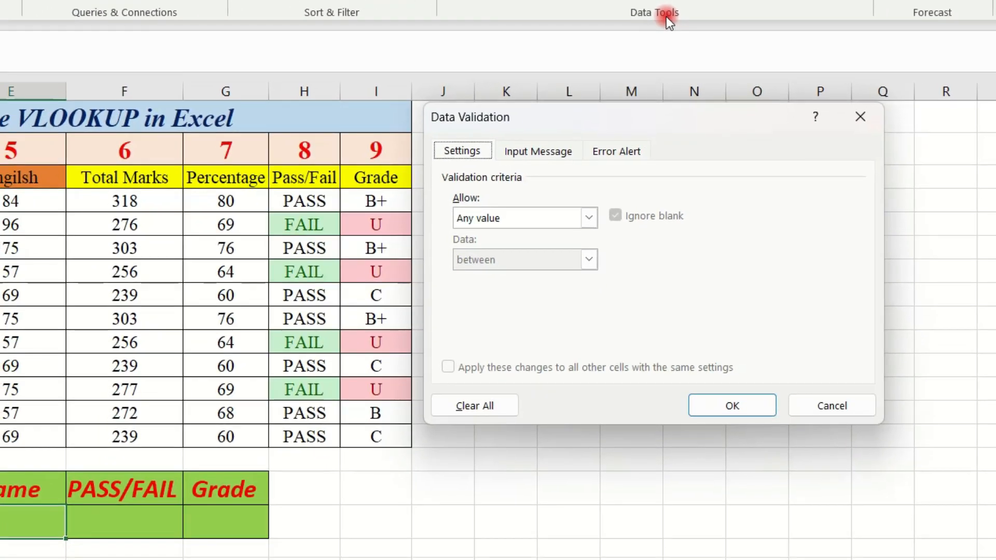
drag(545, 112, 620, 108)
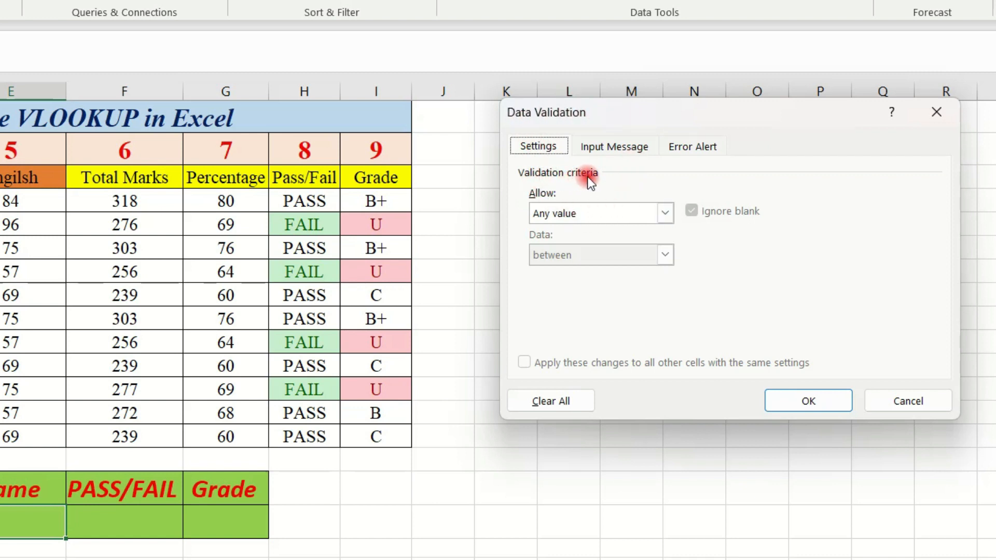
click(665, 214)
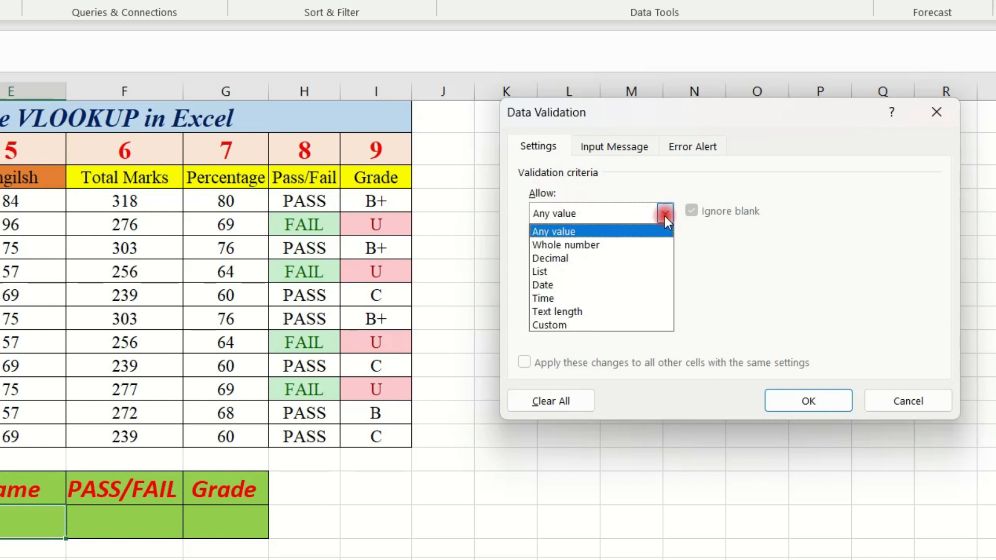
click(654, 272)
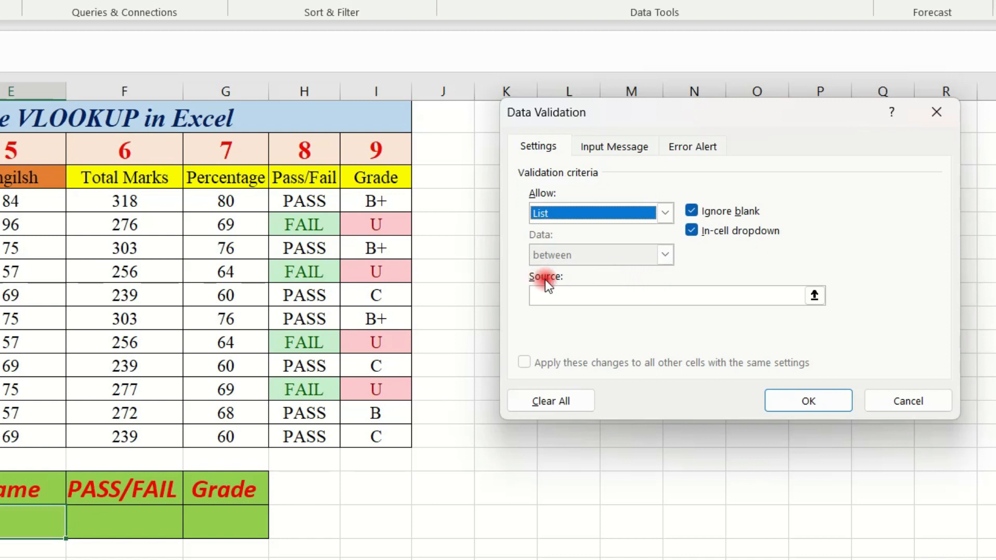
- Set the validation list's source to the student names in =$A$4:$A$18 and apply the rule
click(815, 295)
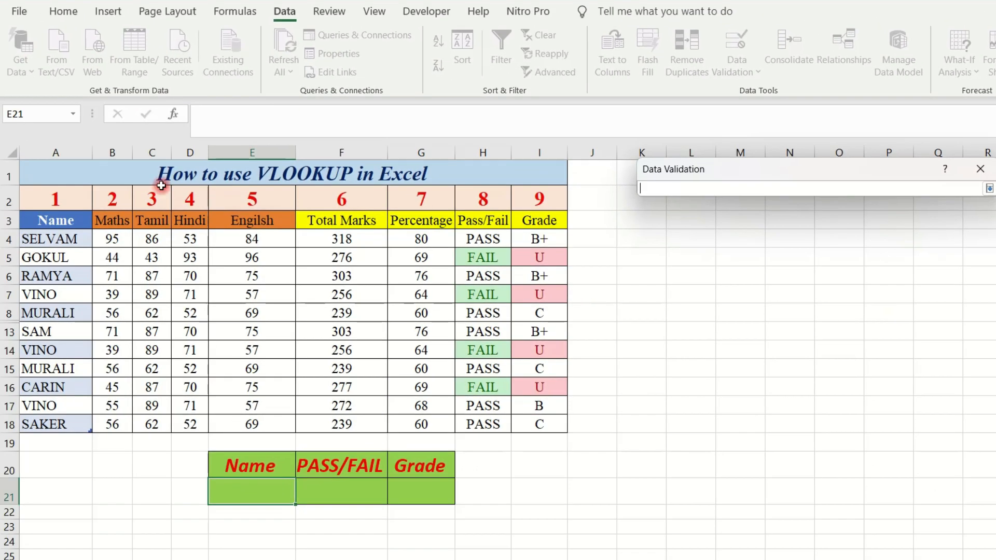
drag(74, 235, 68, 421)
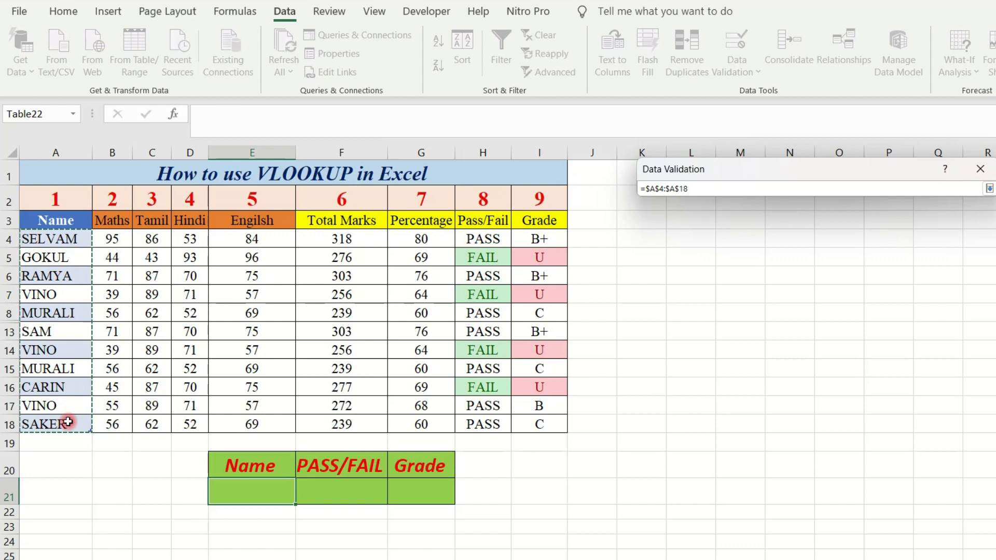
key(Return)
click(879, 396)
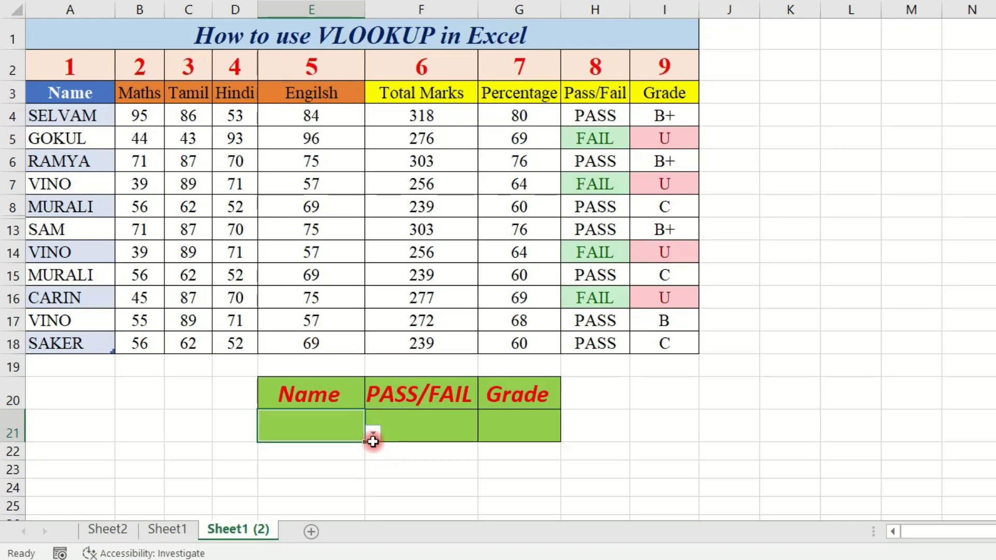
- Test the name dropdown in E21 with the first student, ending on the student from row 6
click(325, 475)
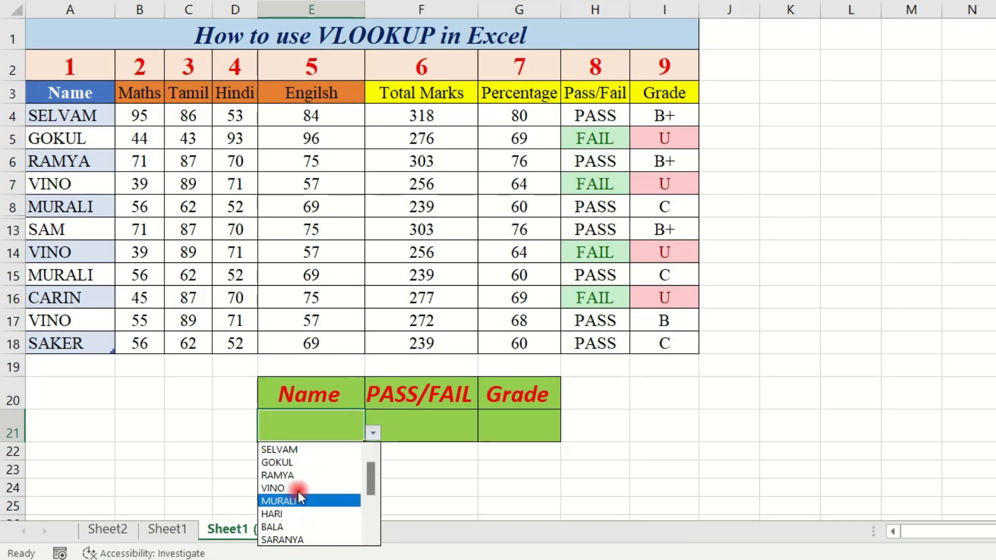
click(301, 451)
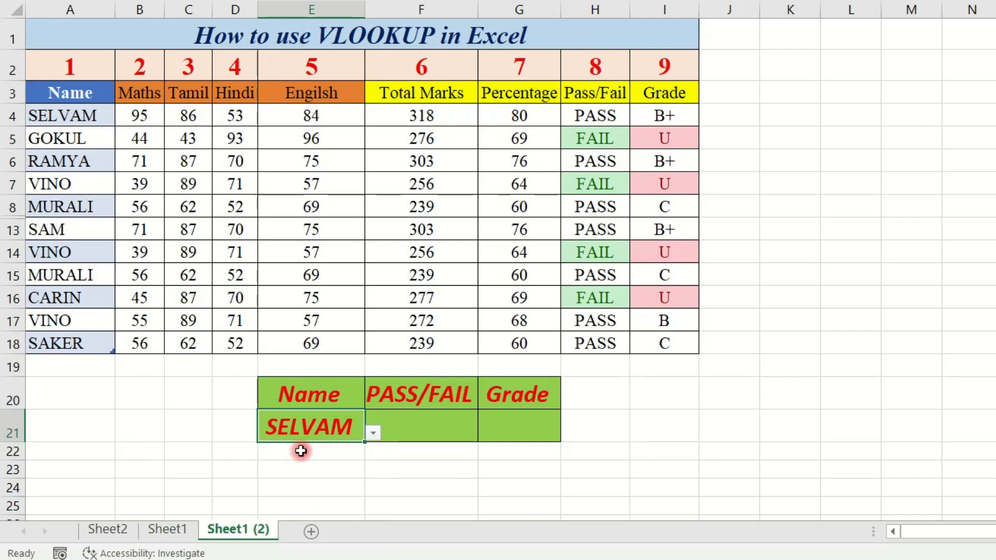
click(376, 433)
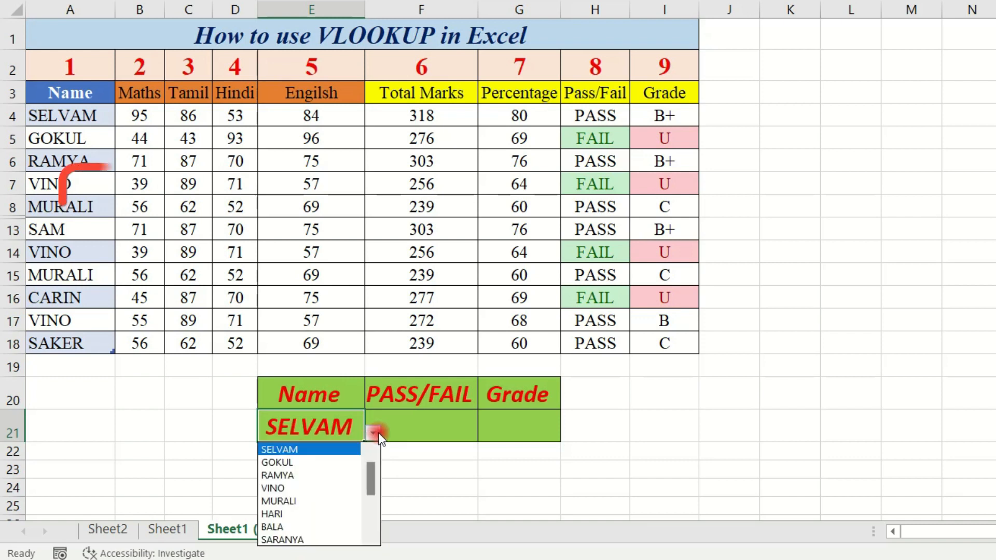
click(351, 475)
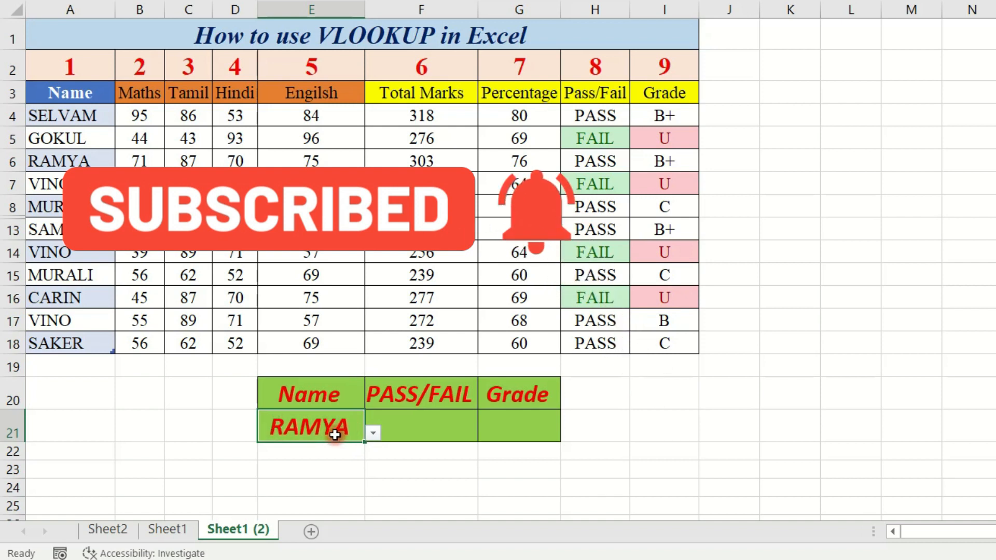
- Enter =VLOOKUP(E21,A3:I18,8,FALSE) in F21 to look up the chosen student's pass/fail result with an exact match
click(425, 426)
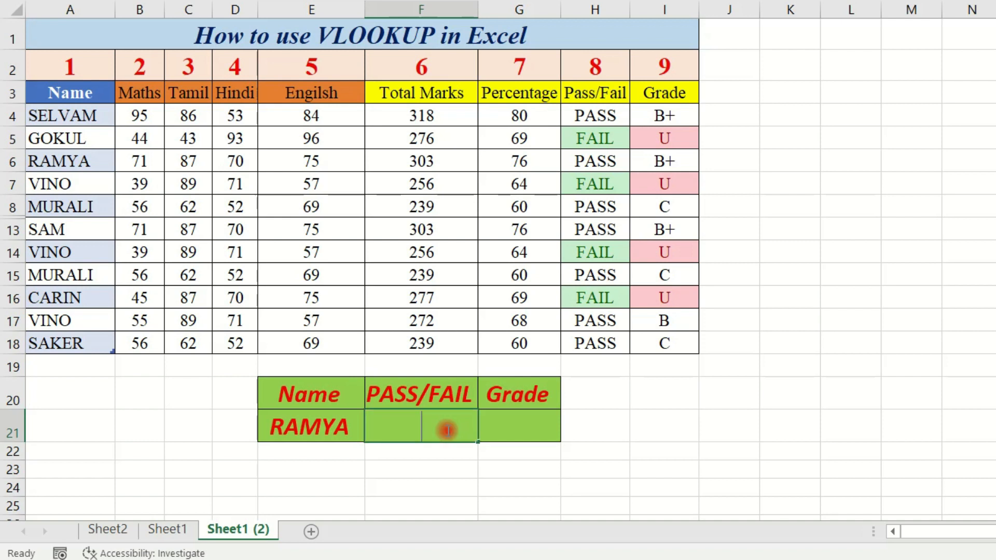
text(vlo)
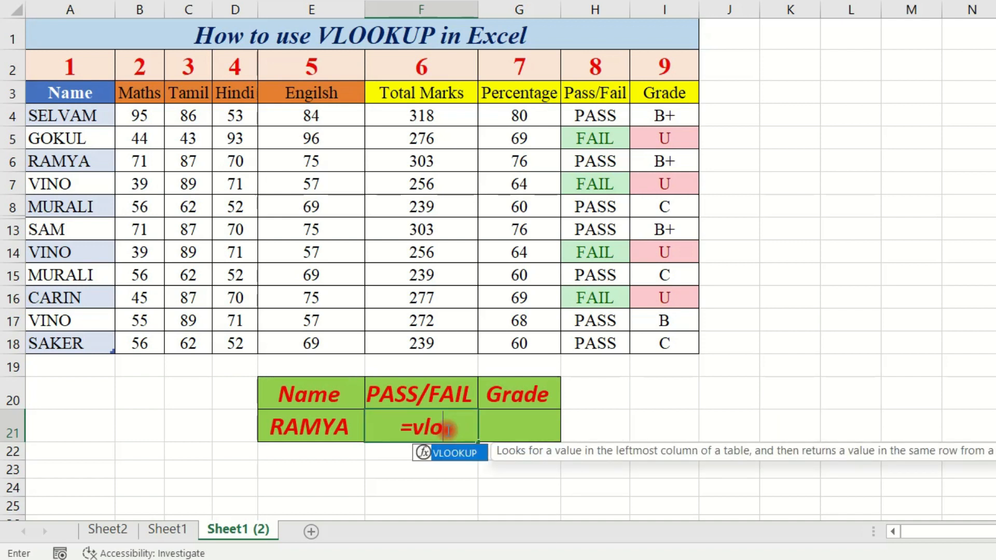
key(Tab)
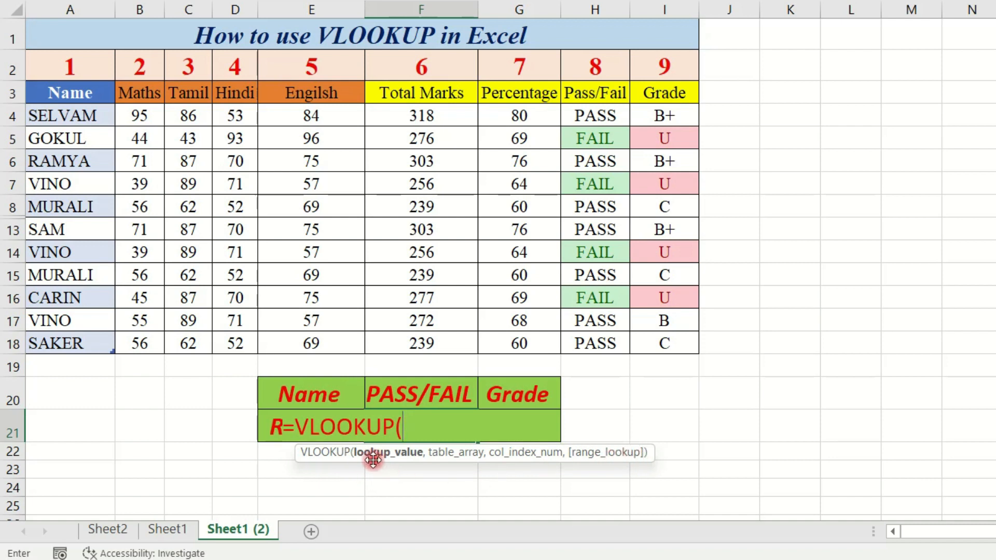
click(271, 427)
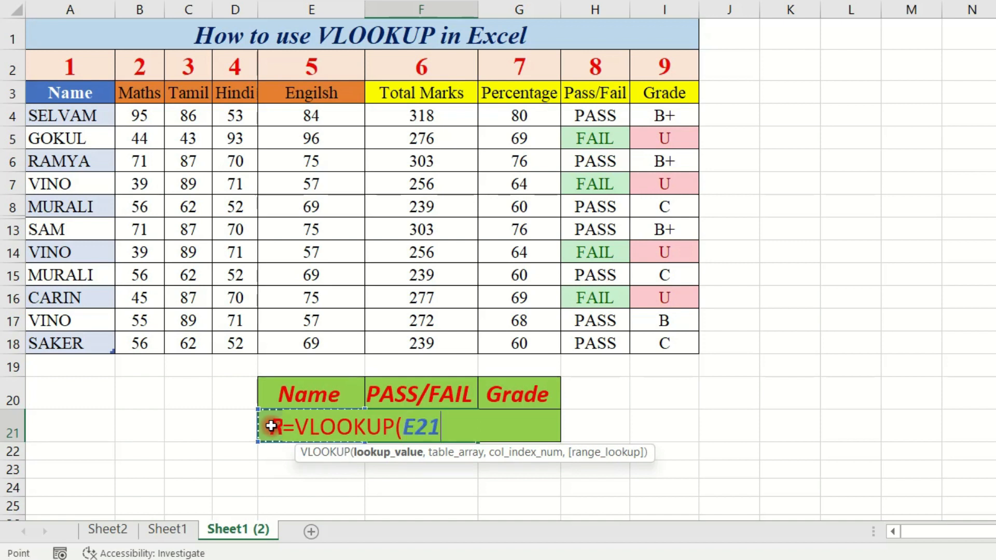
text(,)
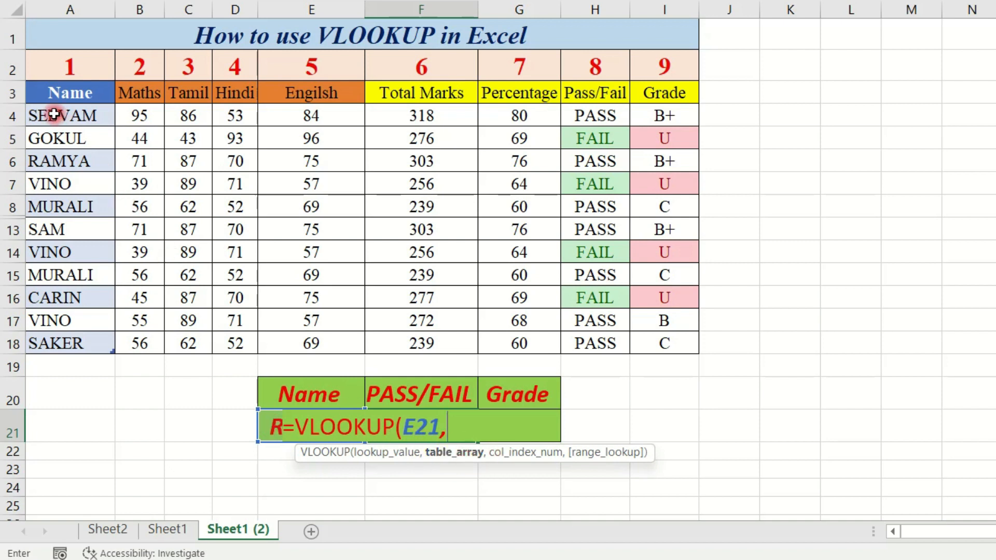
drag(61, 94, 668, 345)
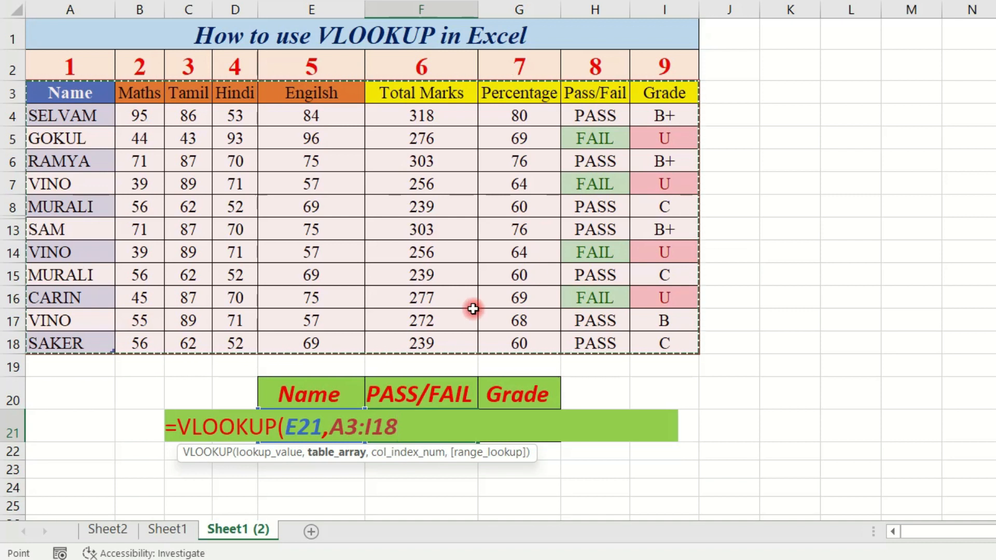
text(,)
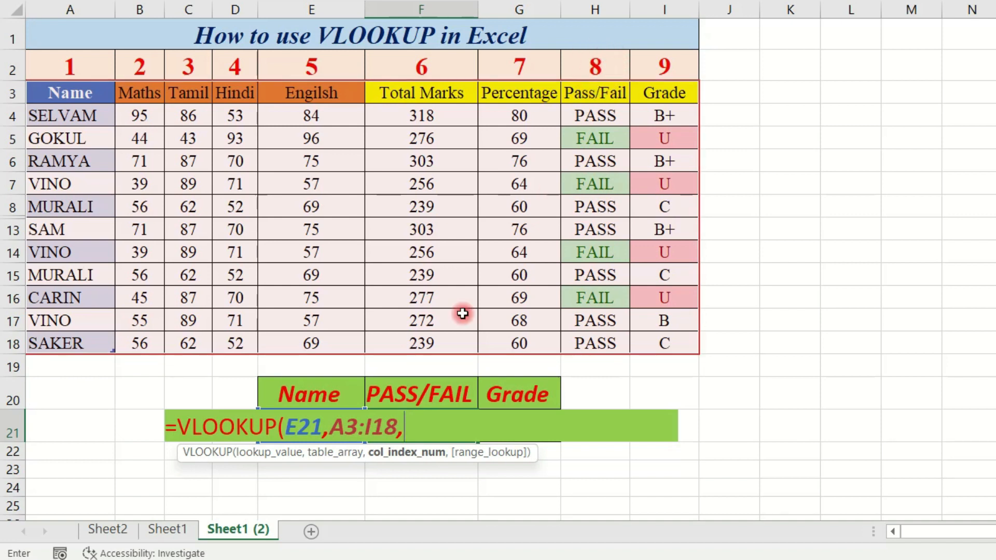
text(,)
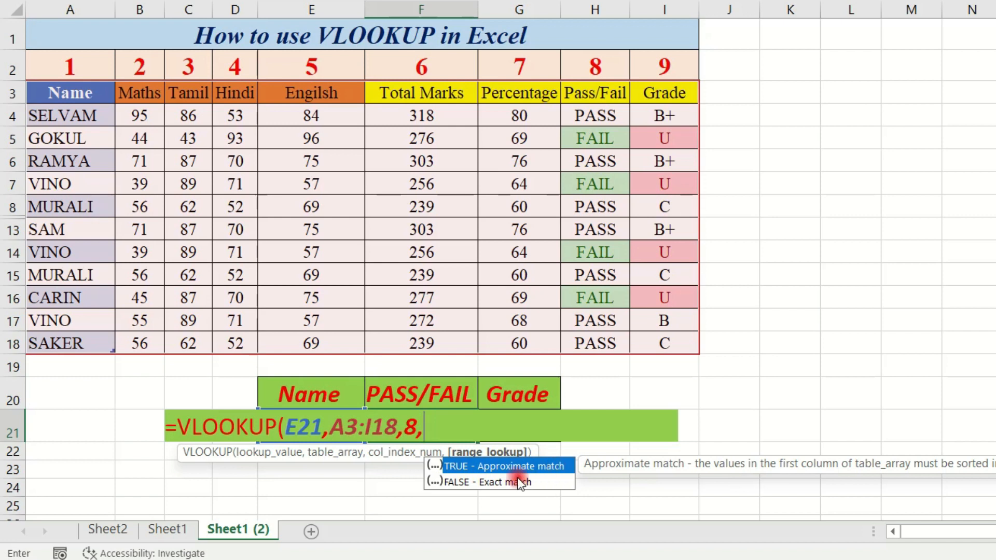
click(490, 484)
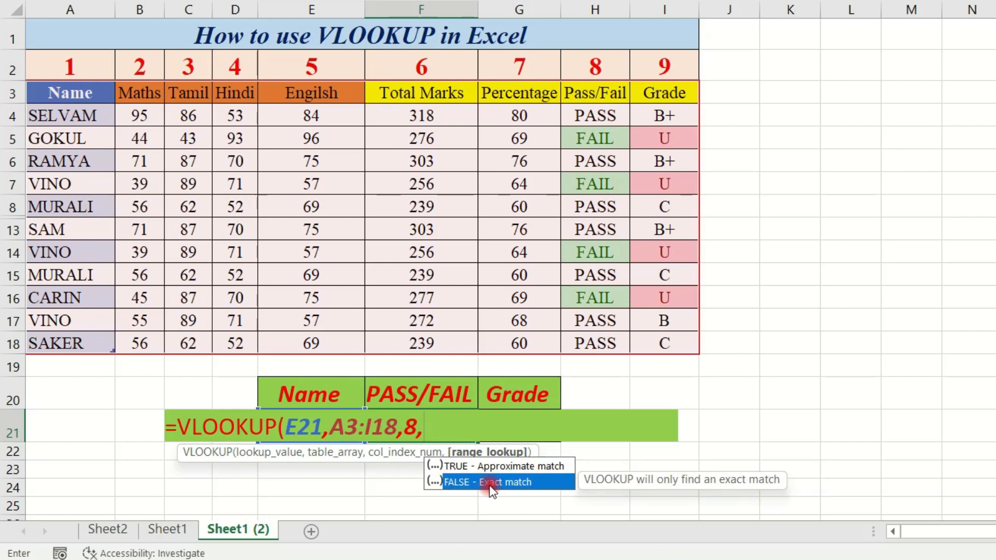
double_click(490, 485)
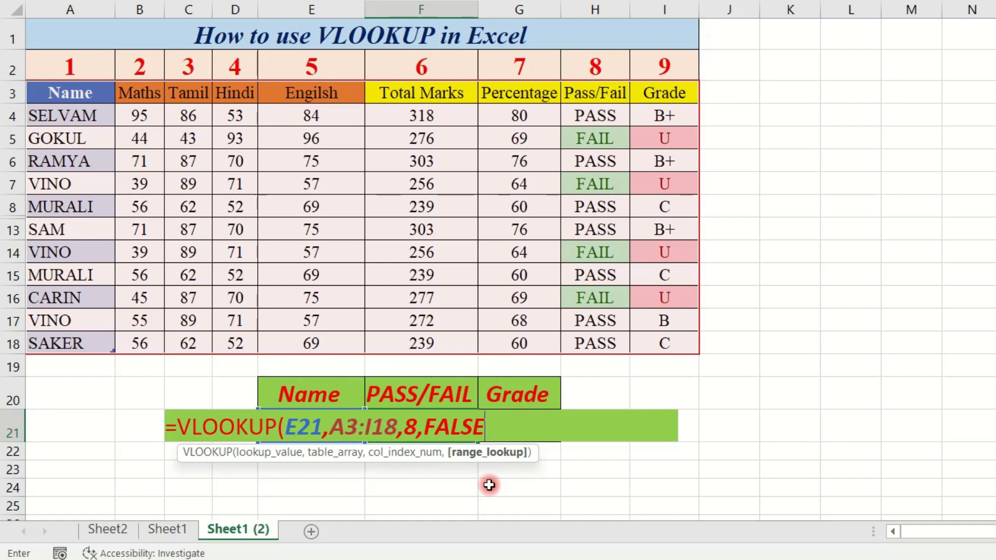
text())
key(Return)
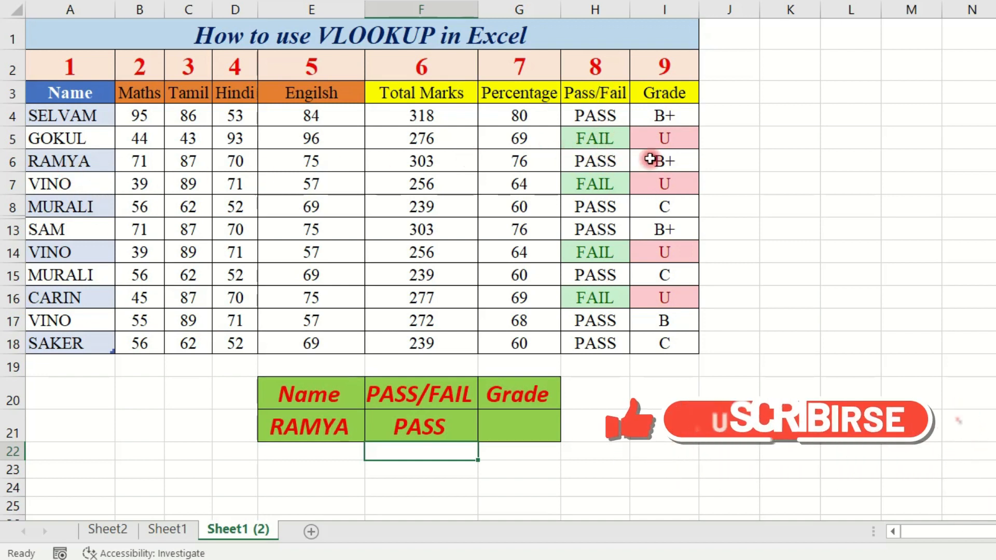
- Enter =VLOOKUP(E21,A3:I18,9,FALSE) in G21 to look up the chosen student's grade with an exact match
click(523, 432)
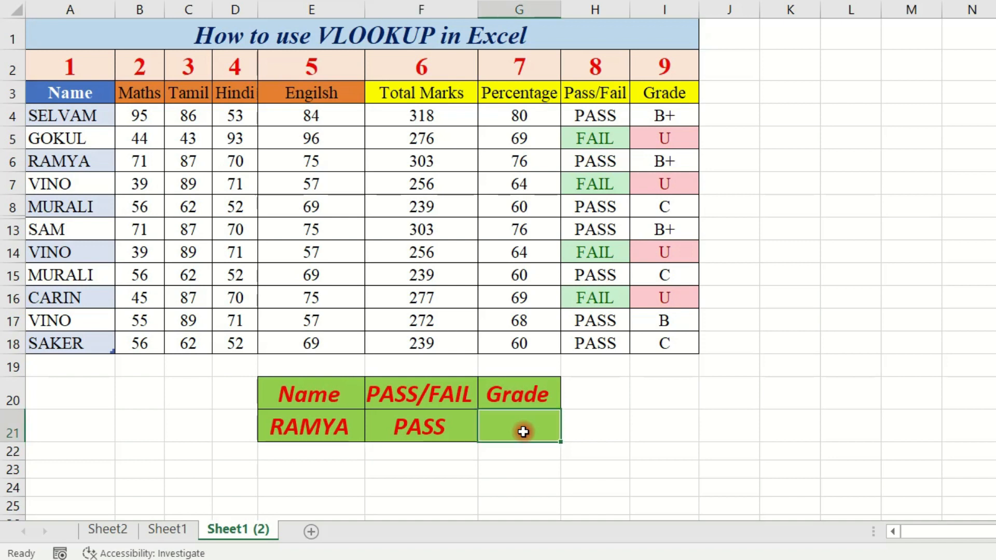
text(=vlo)
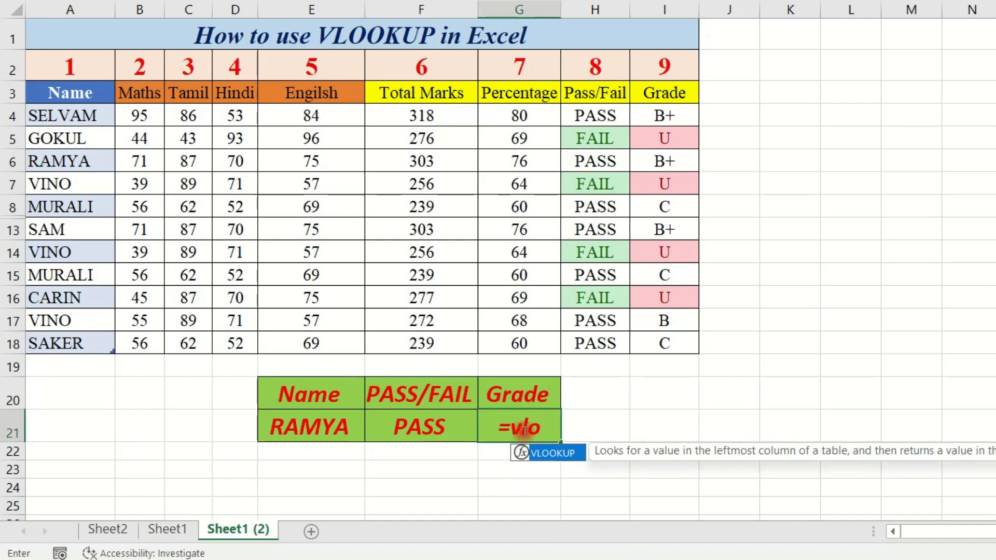
key(Tab)
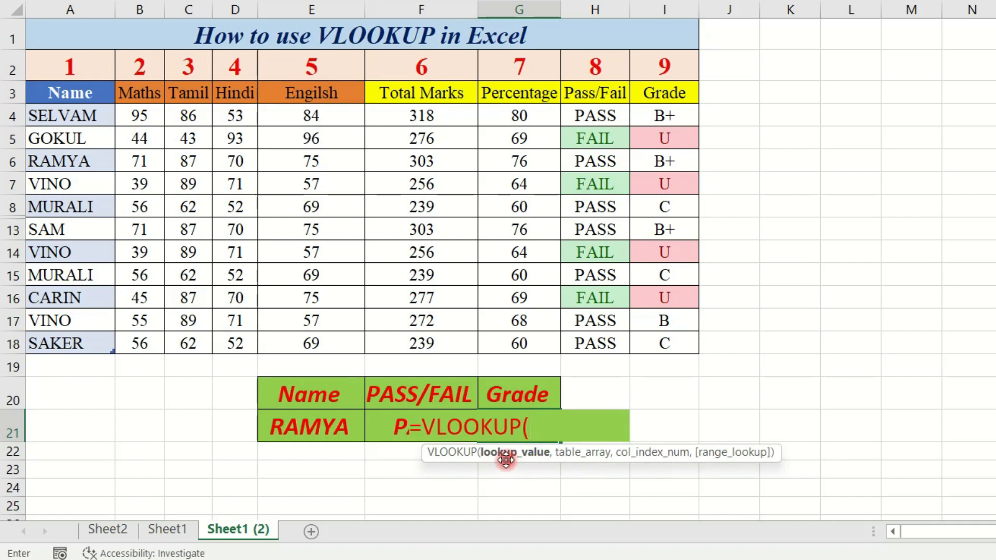
click(337, 429)
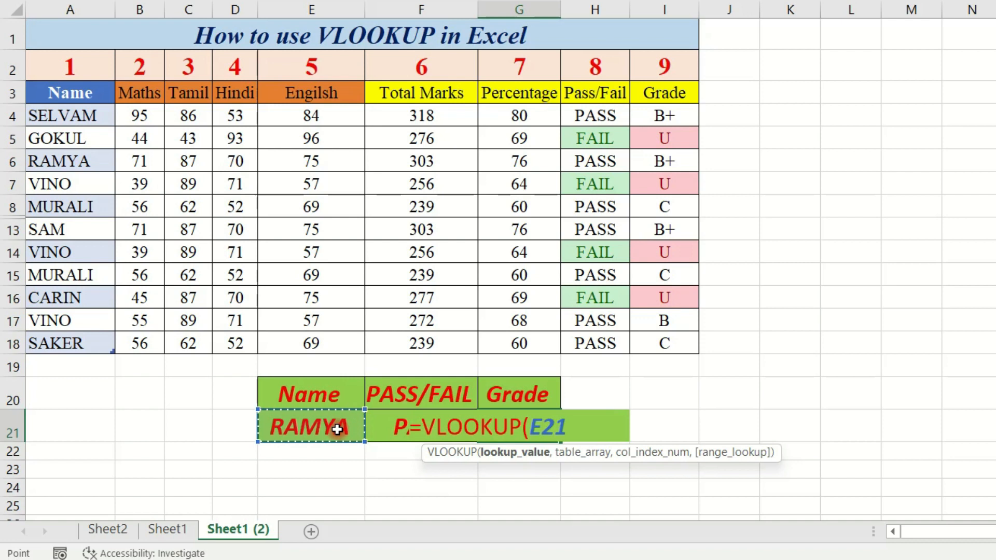
text(,)
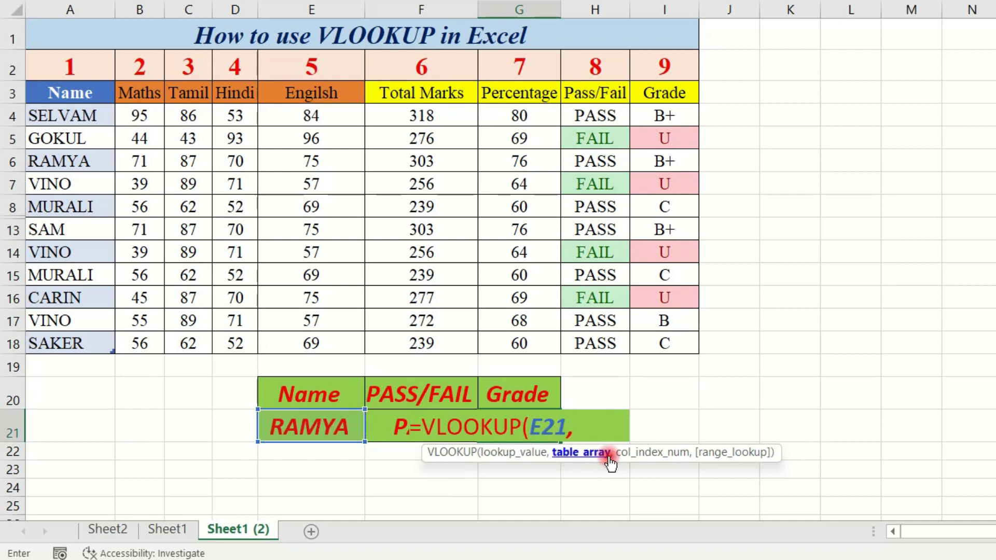
drag(56, 91, 648, 336)
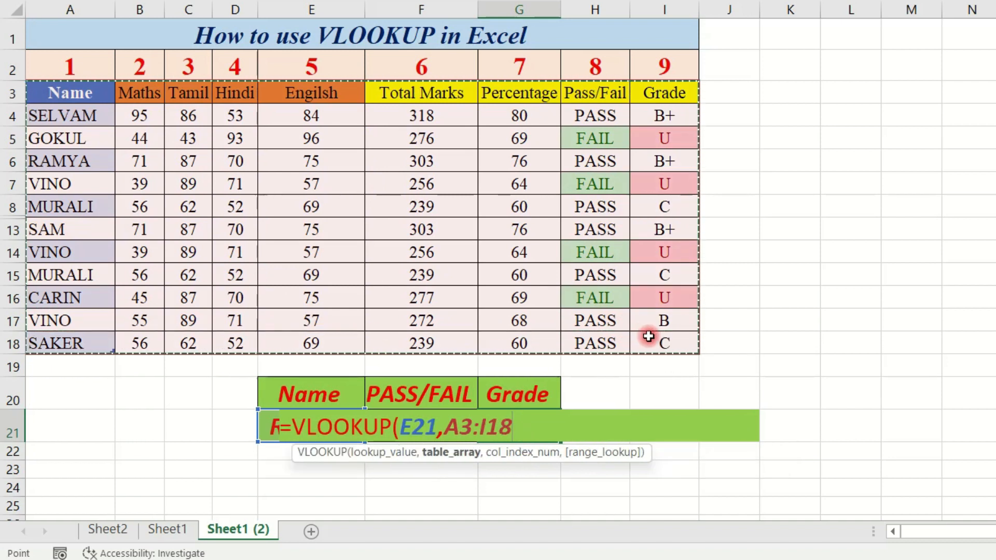
text(,9)
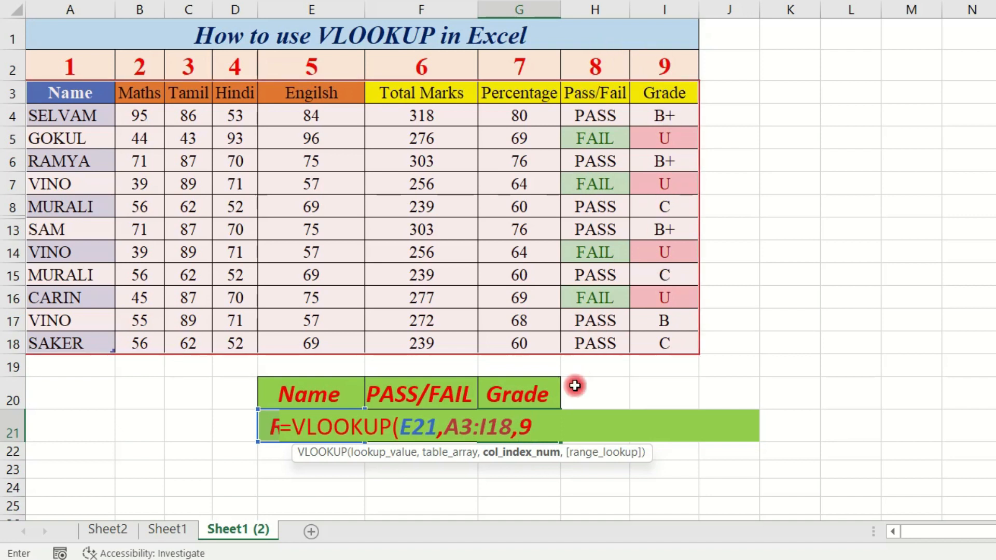
text(,)
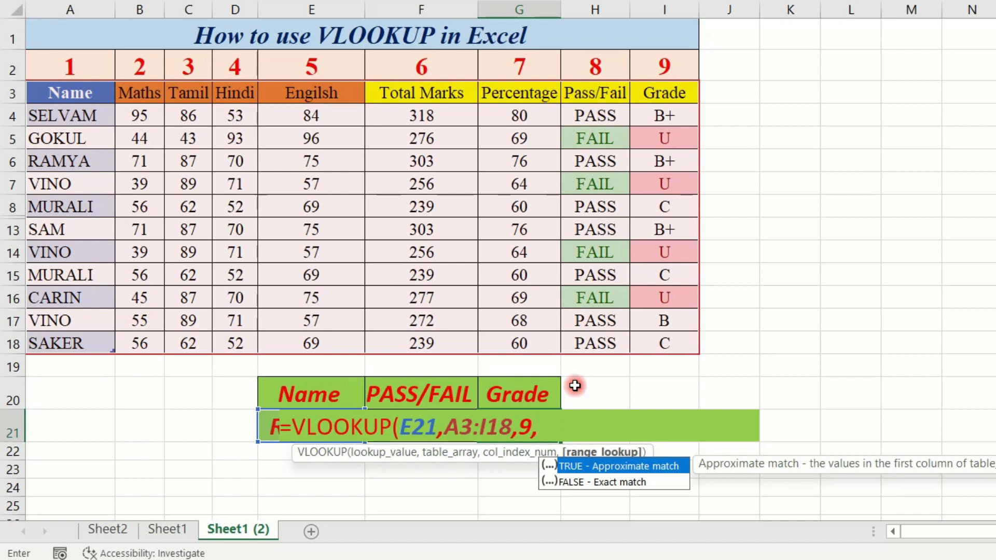
key(Down)
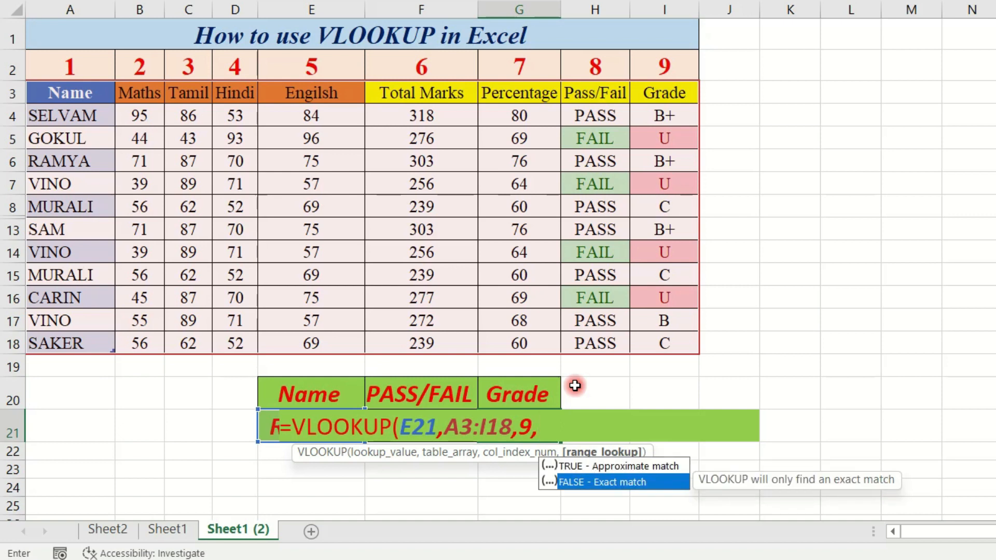
key(Tab)
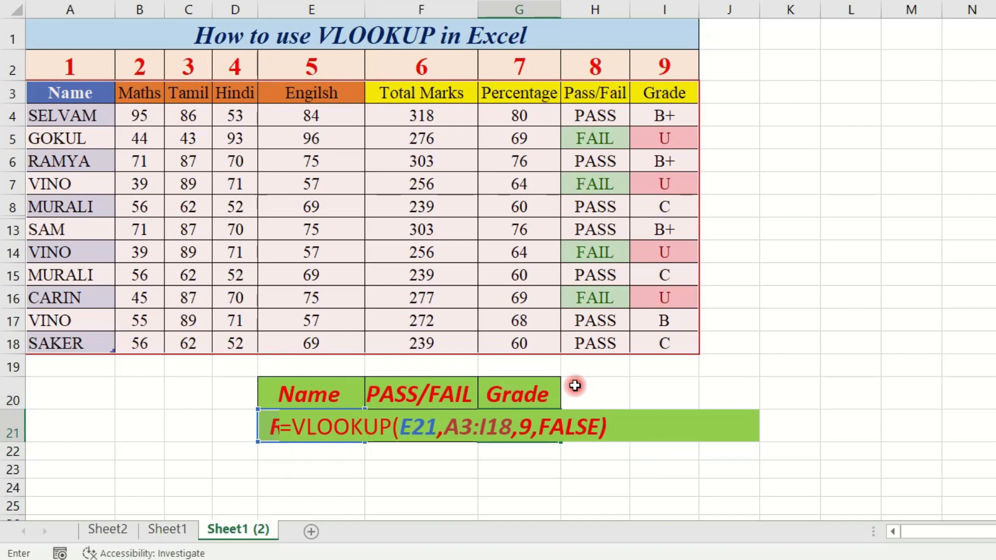
key(Return)
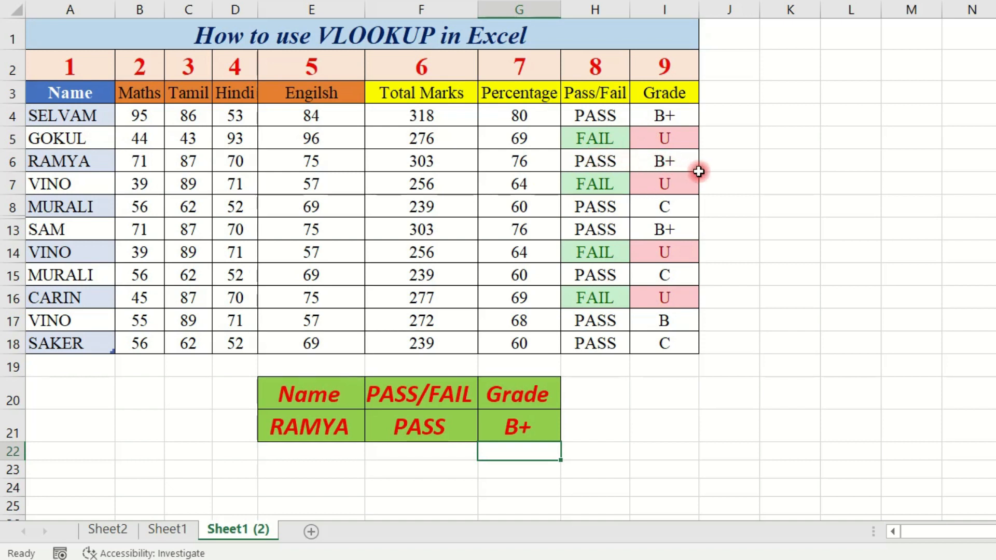
- Test both lookups by choosing different students in the E21 name dropdown, including the one from row 7, ending on the student from row 13
click(332, 432)
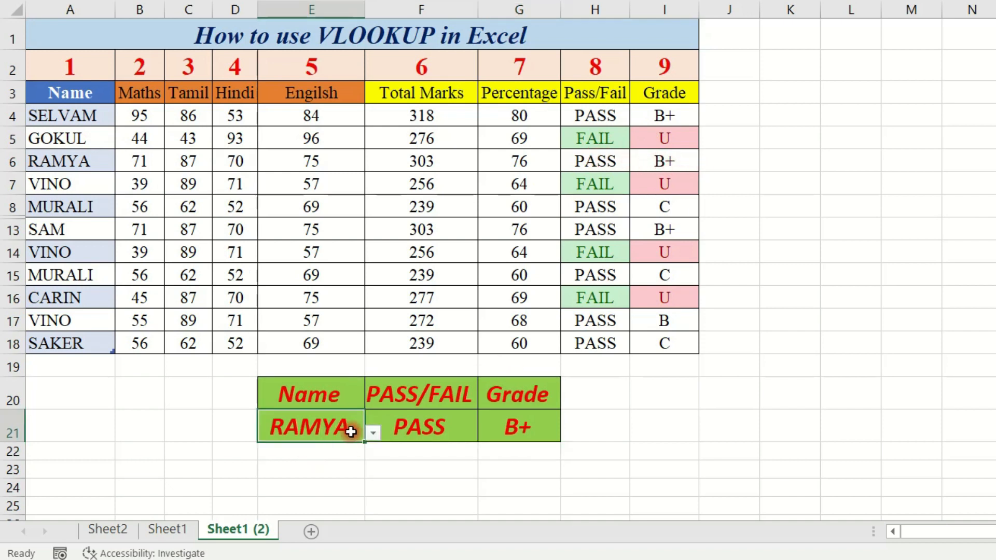
click(372, 434)
click(352, 499)
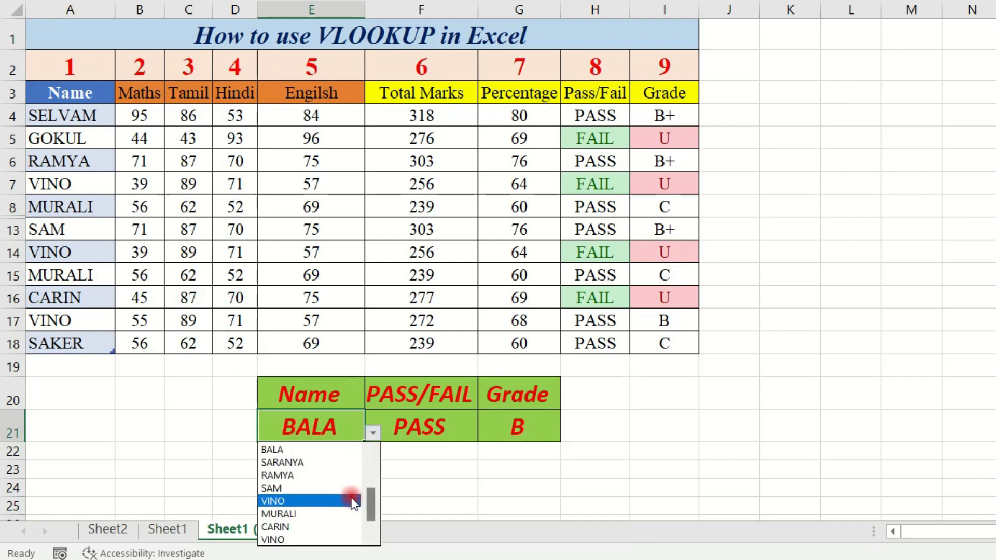
click(352, 501)
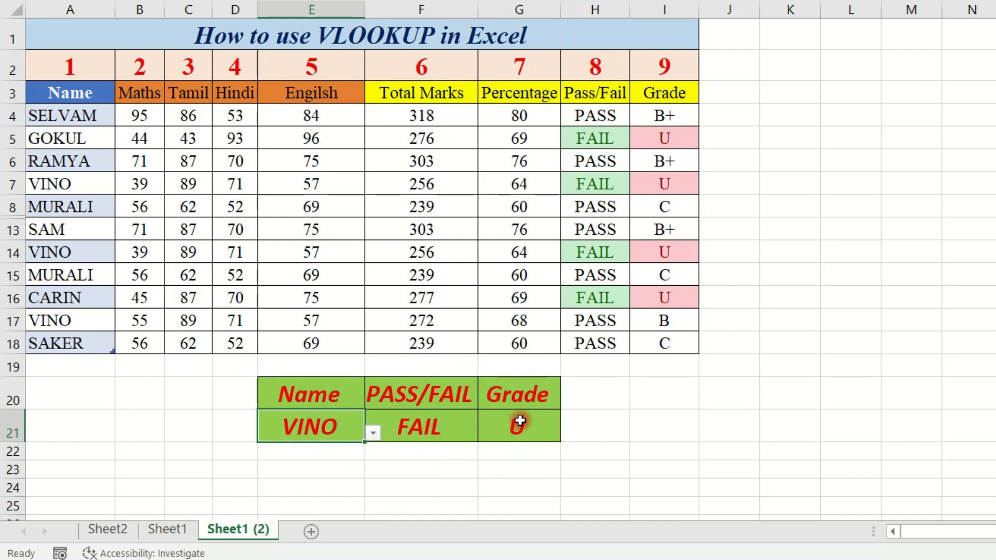
click(374, 432)
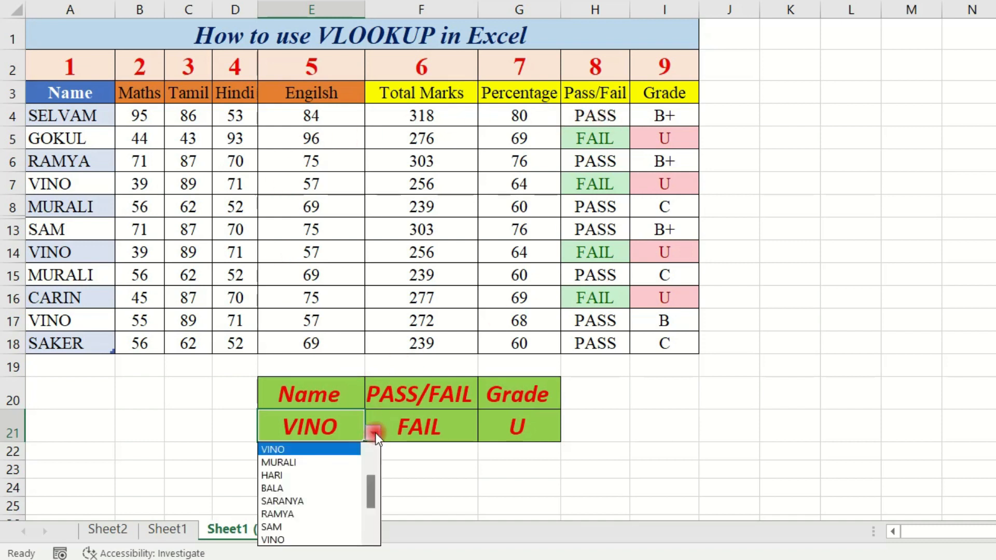
click(347, 527)
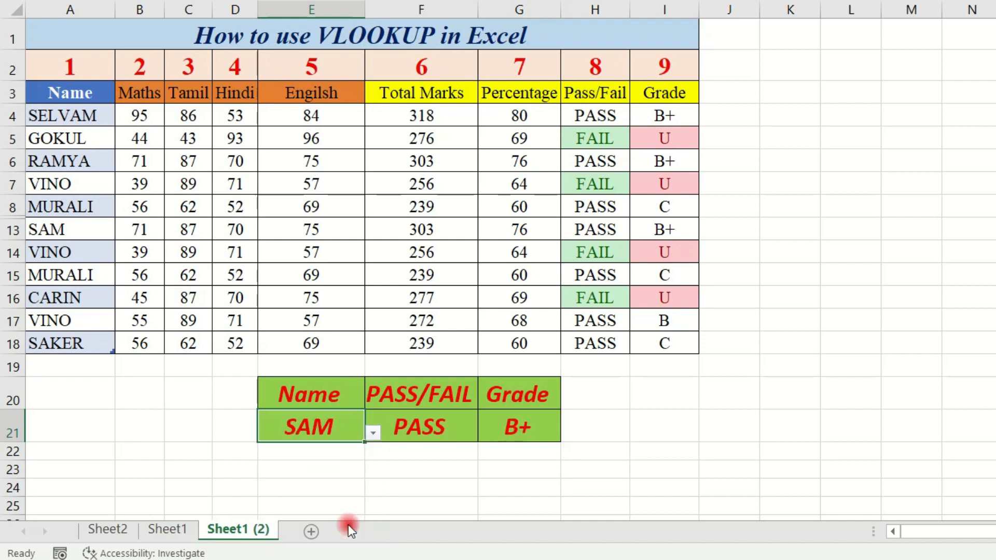